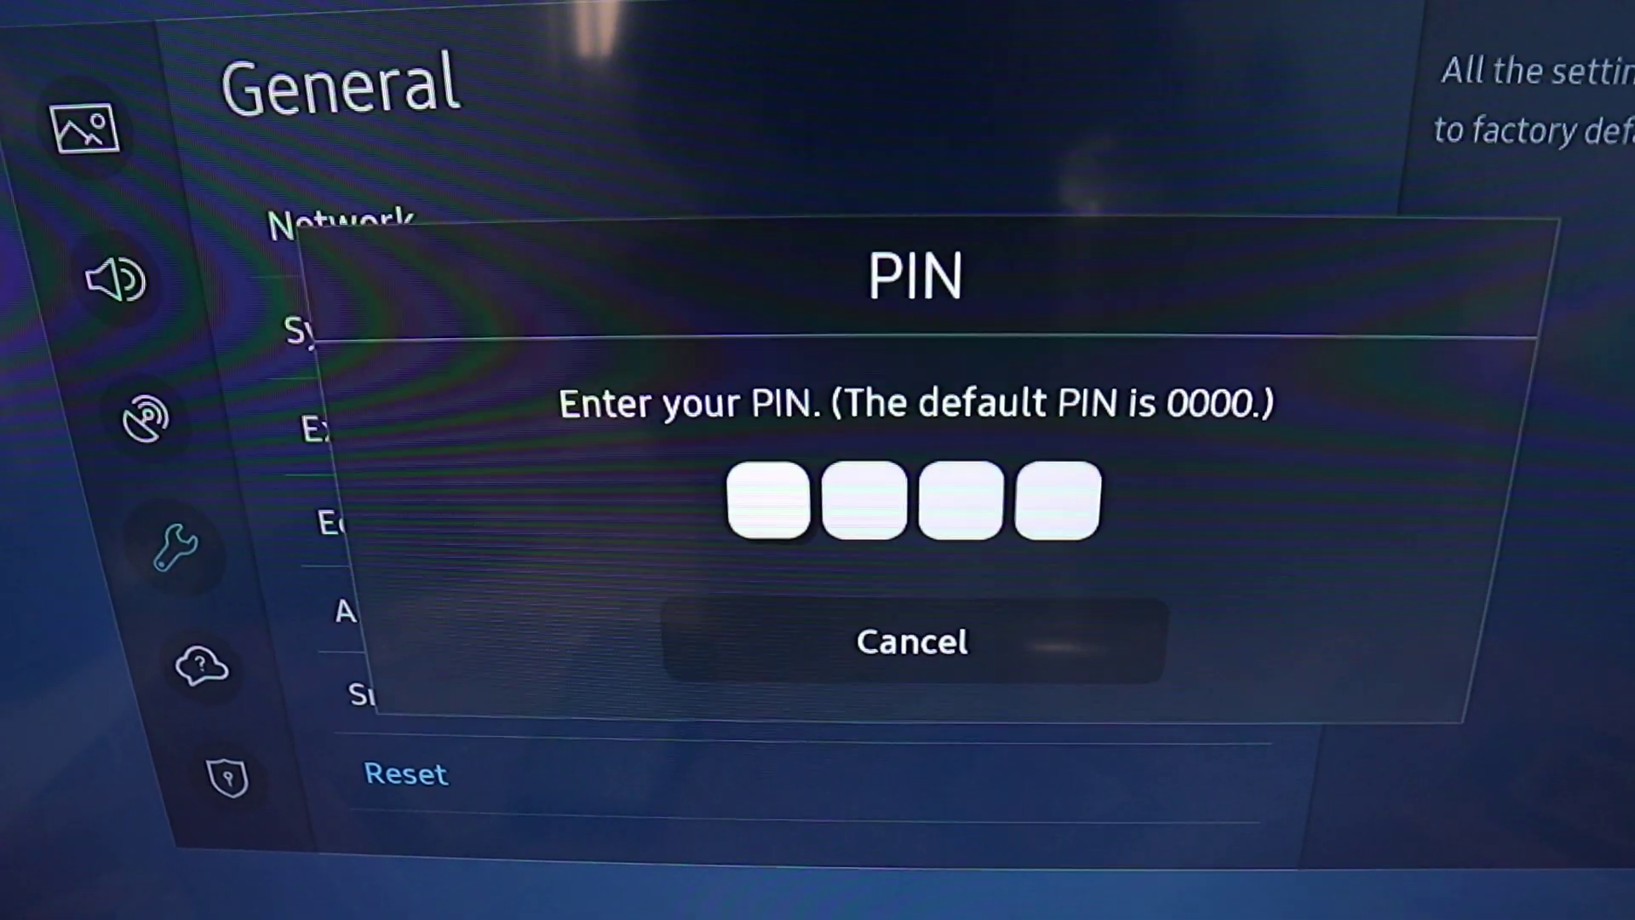
{"action": "type", "text": "000"}
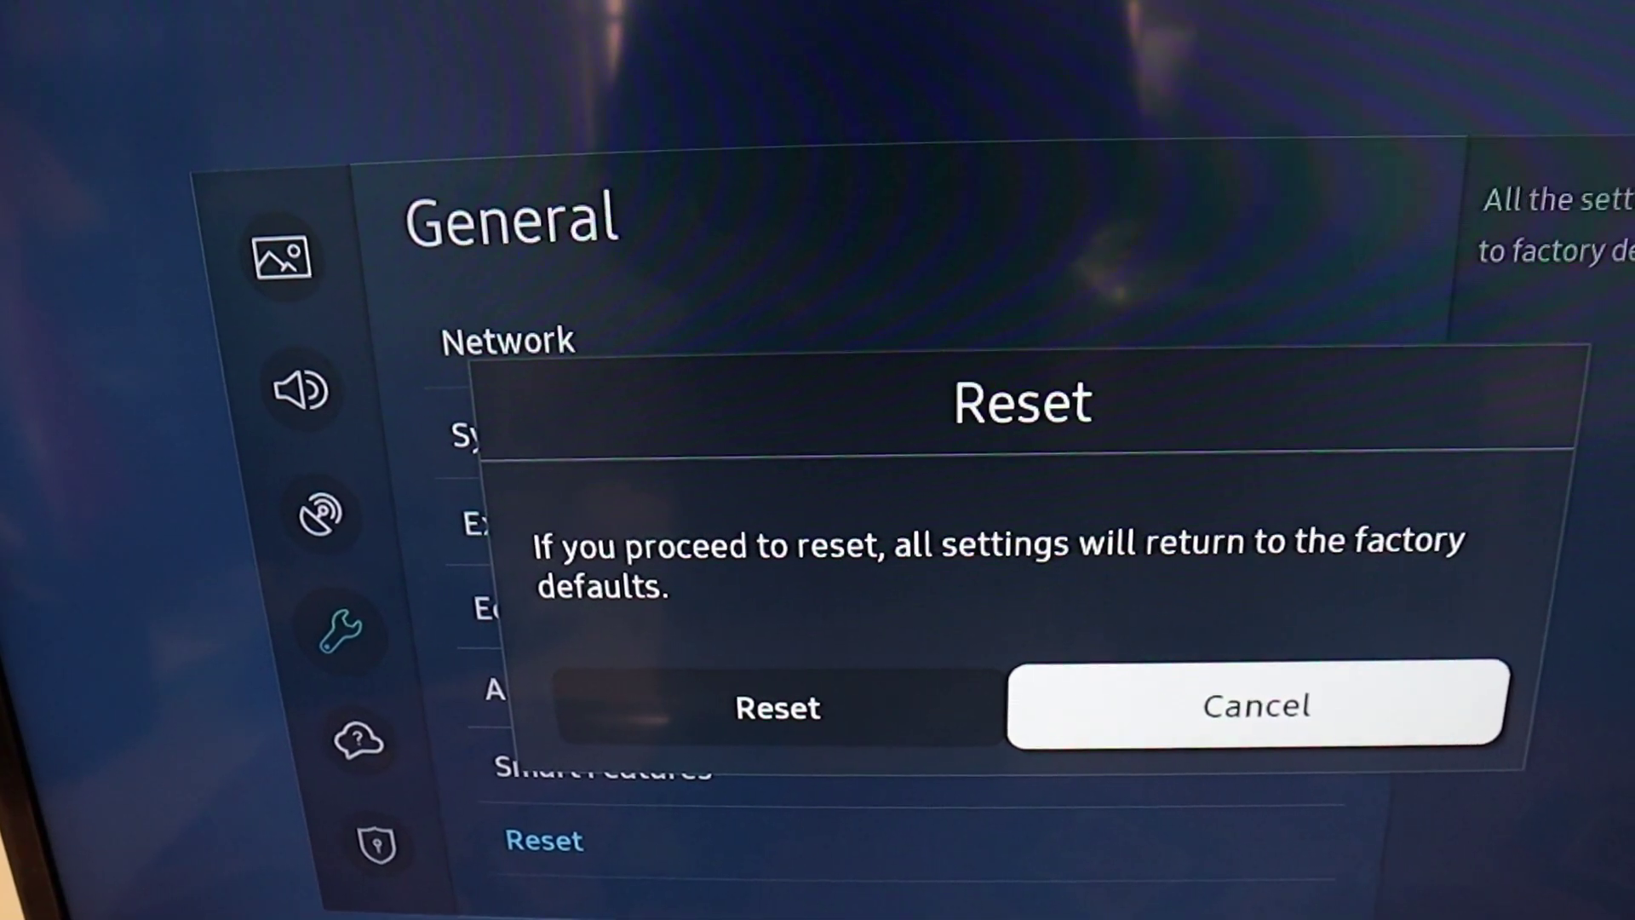
- Move focus from Cancel to the Reset button in the factory reset warning
{"action": "key", "text": "Left"}
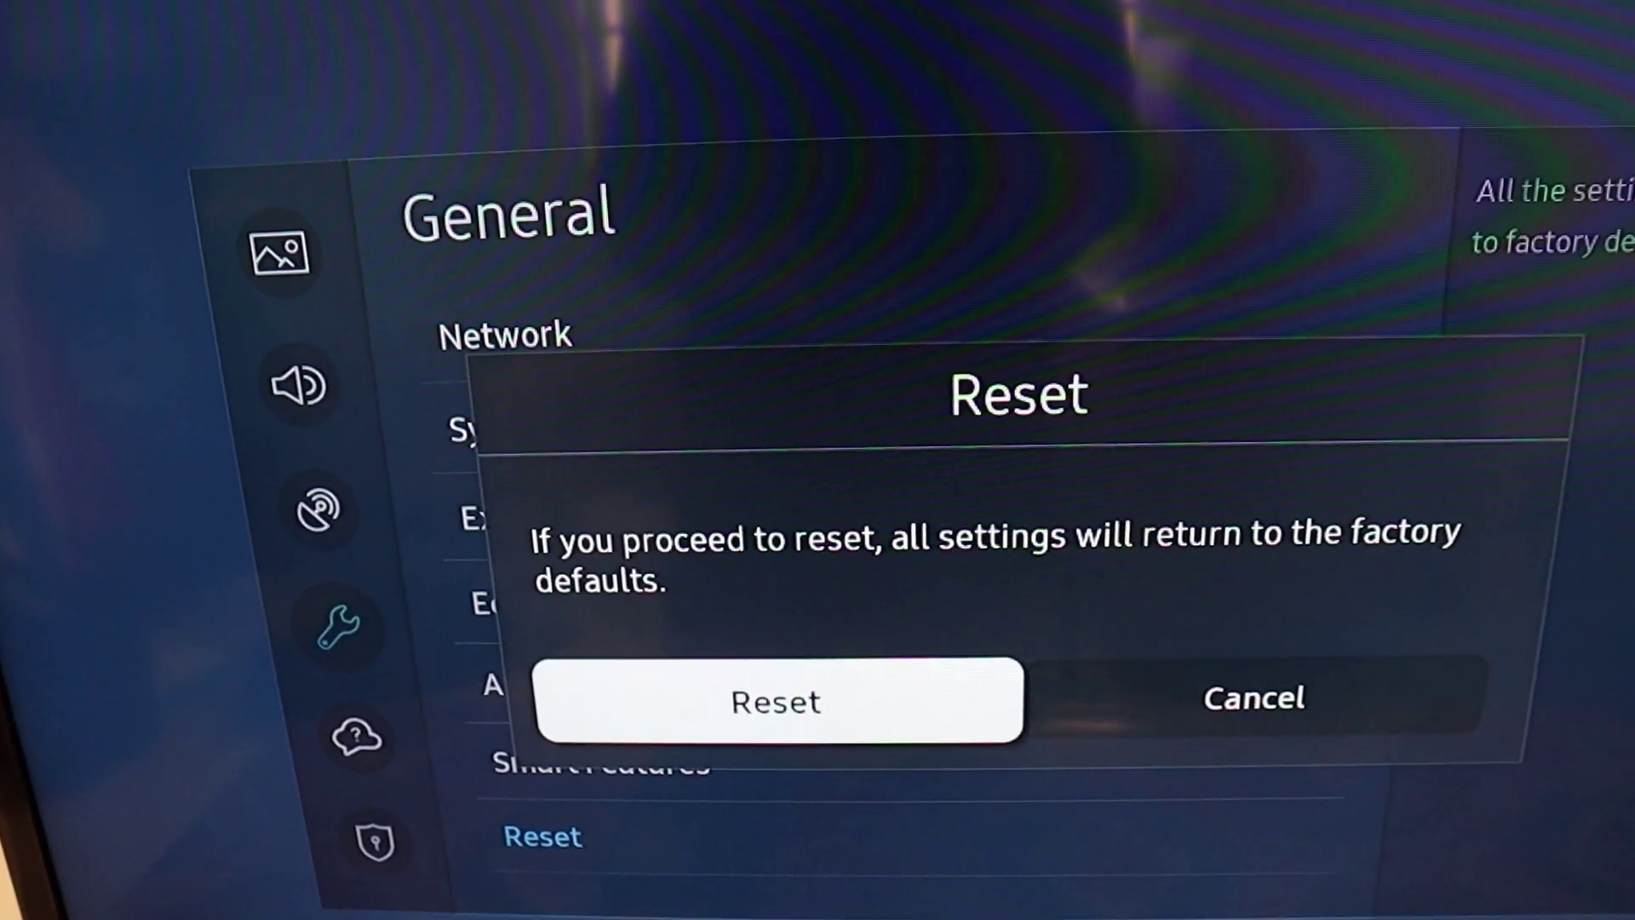